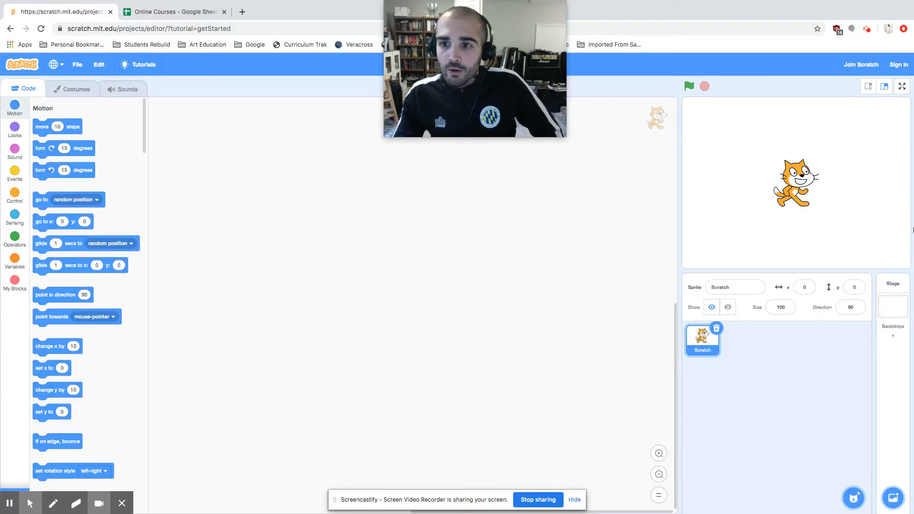
Add the Arctic backdrop from the backdrop library to the stage.
scroll(913, 187, down, 1)
scroll(885, 119, up, 1)
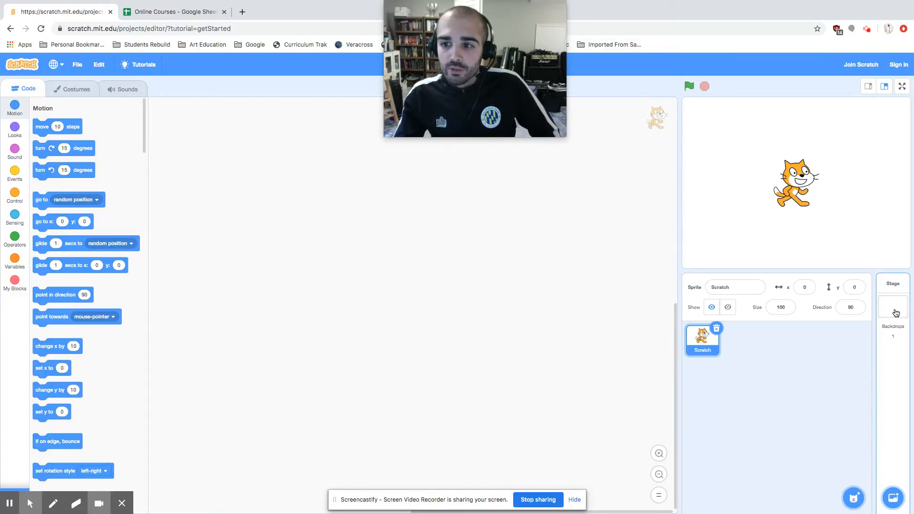
mouse_move(897, 497)
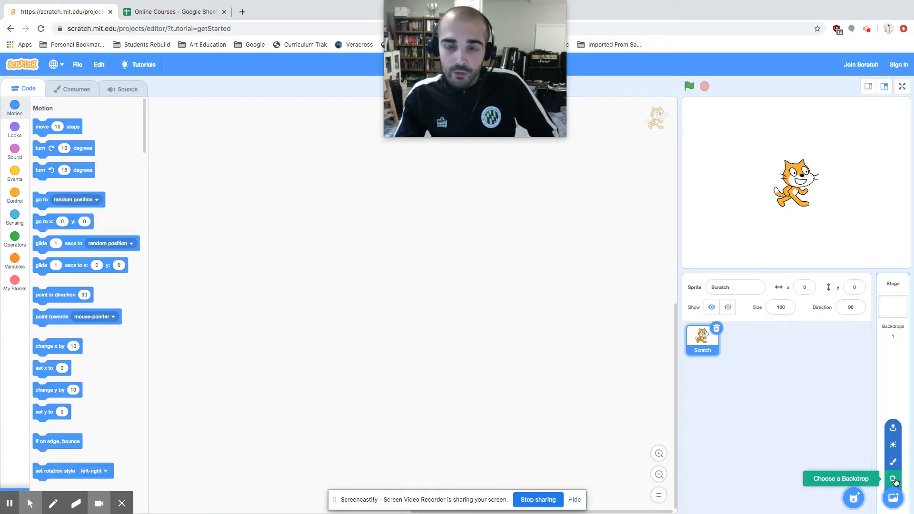
click(893, 479)
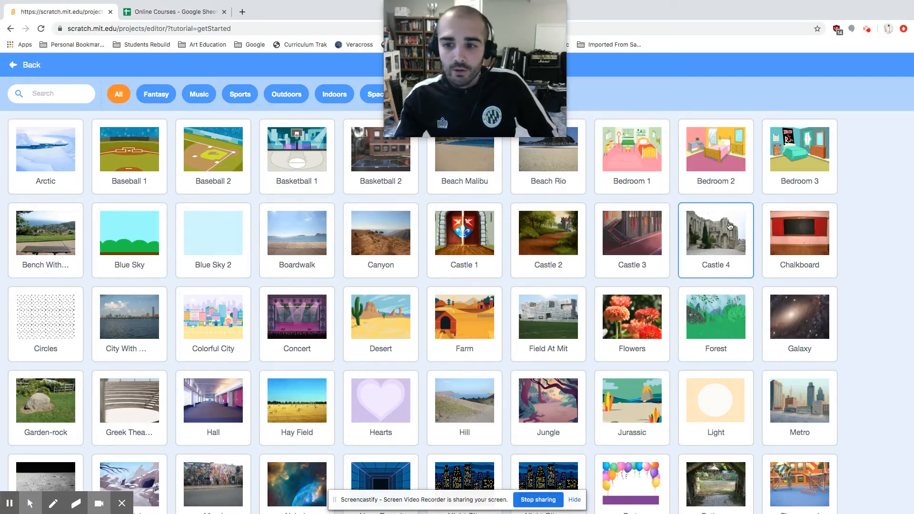
scroll(336, 309, down, 2)
scroll(338, 310, up, 2)
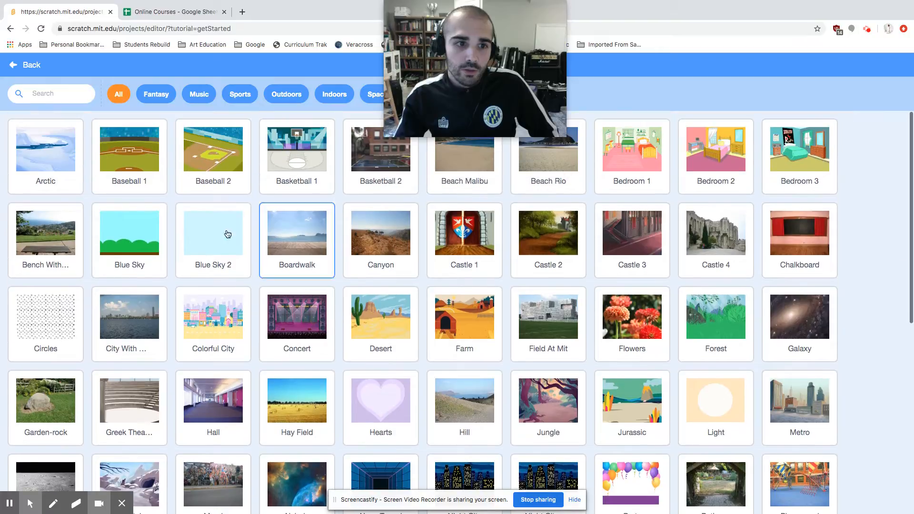
click(57, 179)
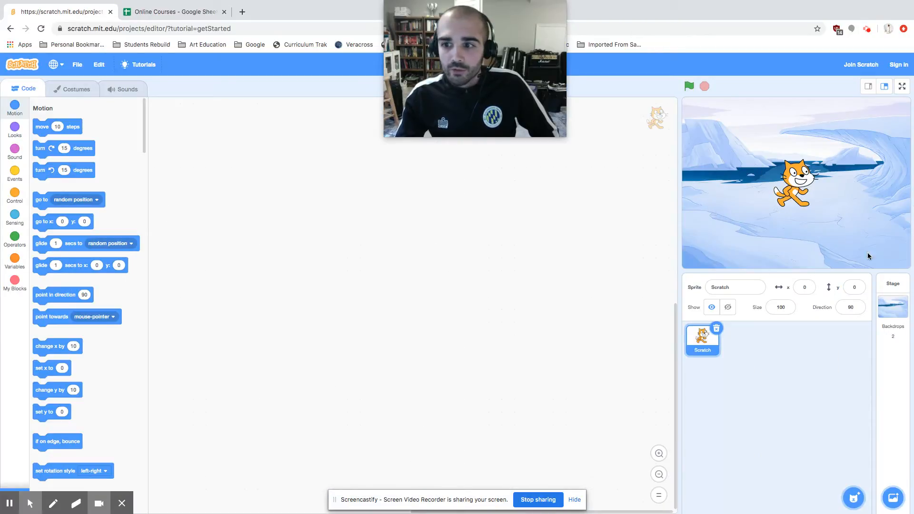
View the stage's backdrops, switching between Arctic and the blank backdrop1, and return to the stage's code.
click(894, 316)
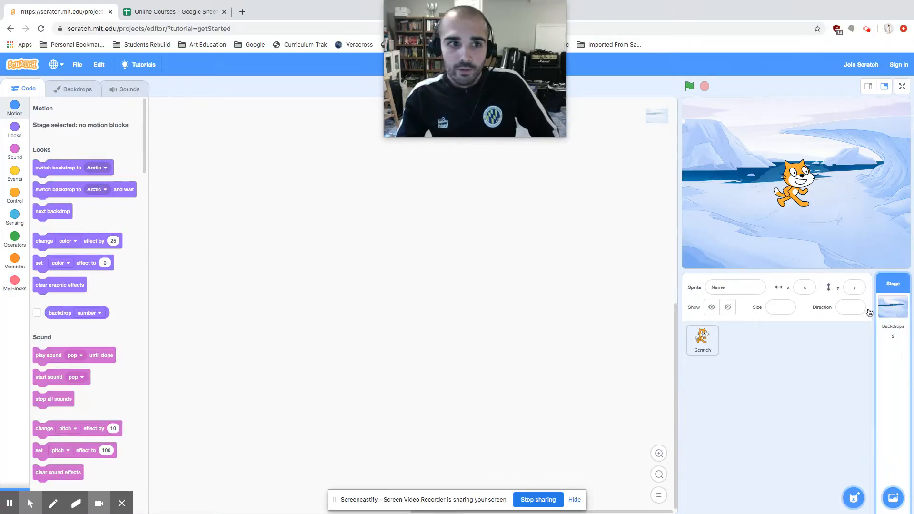
click(80, 92)
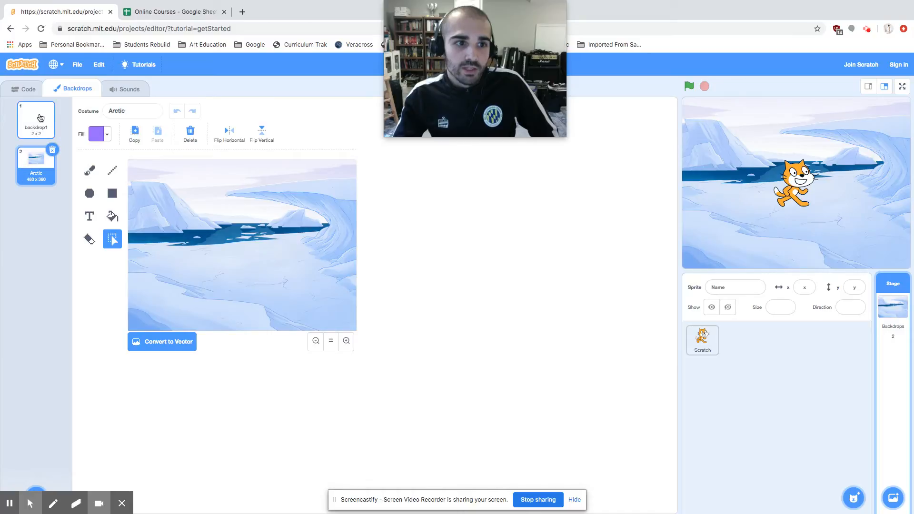
click(40, 118)
click(43, 170)
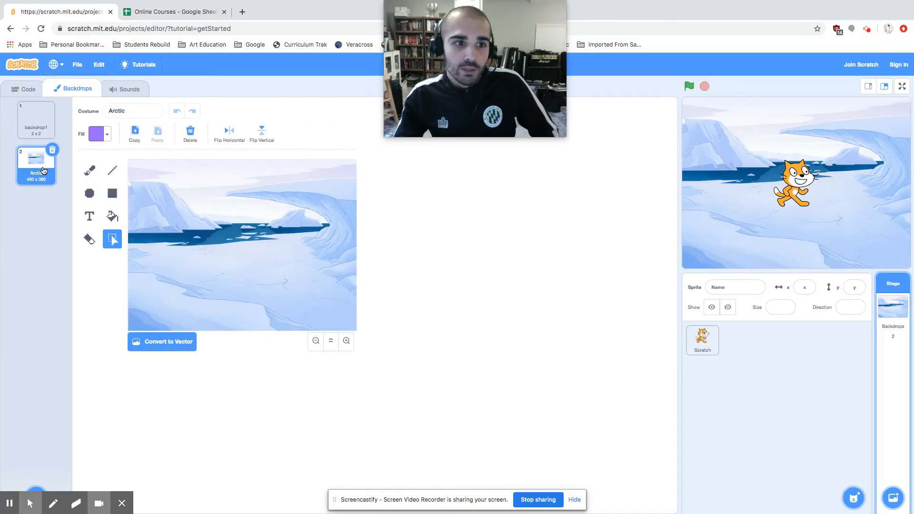
click(42, 129)
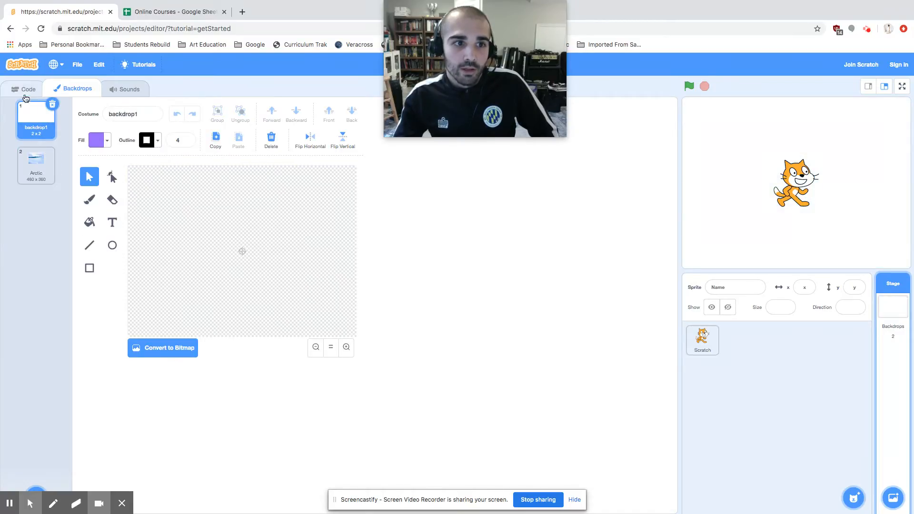
click(24, 89)
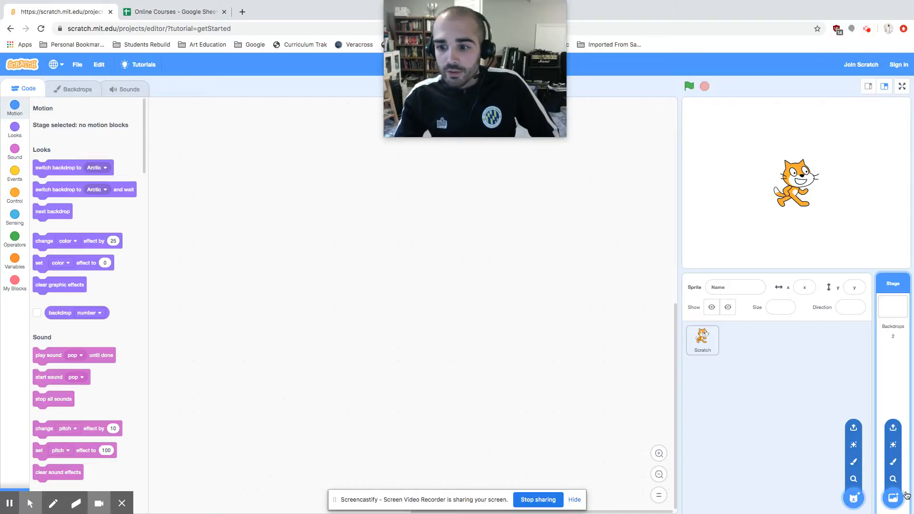
Create a new painted backdrop for the stage and name it Custom.
click(893, 465)
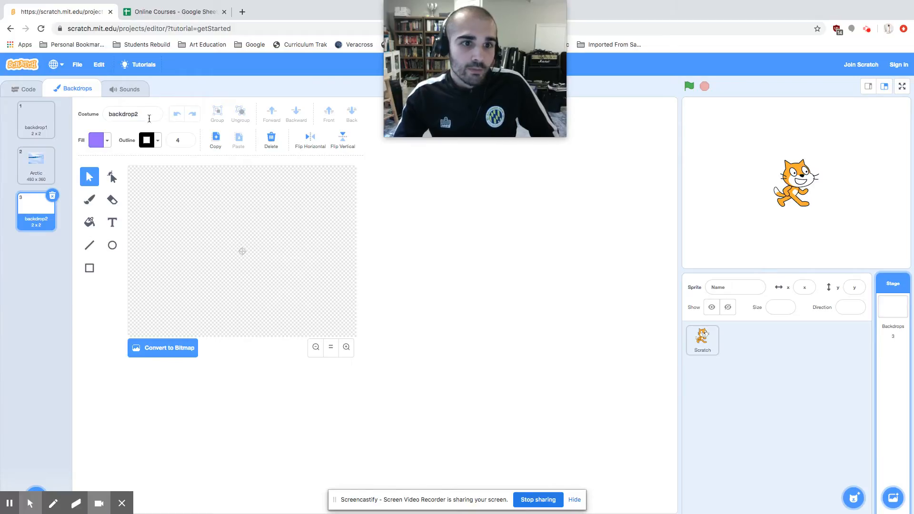
drag(143, 114, 87, 118)
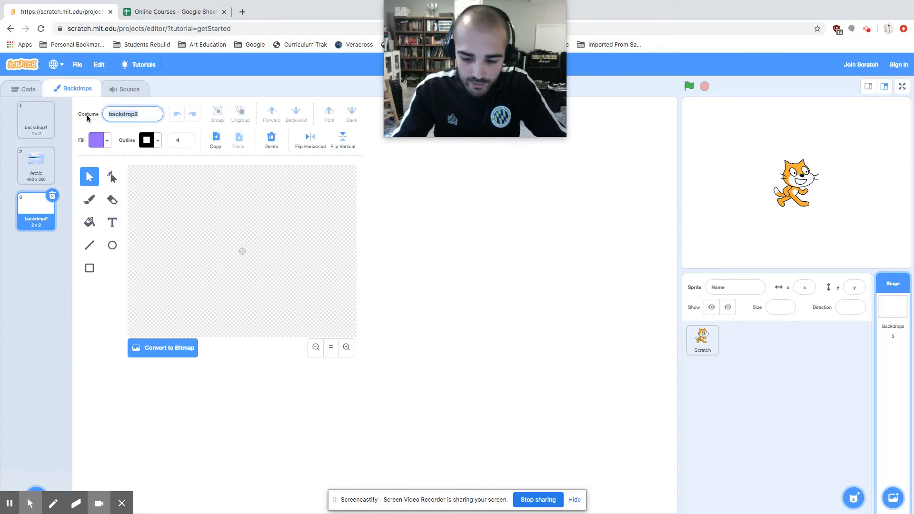
text(Custom)
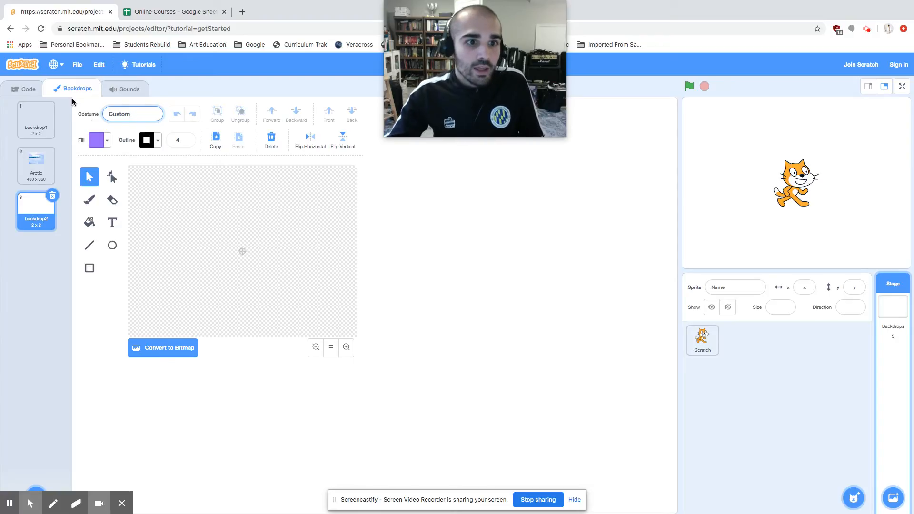
key(Return)
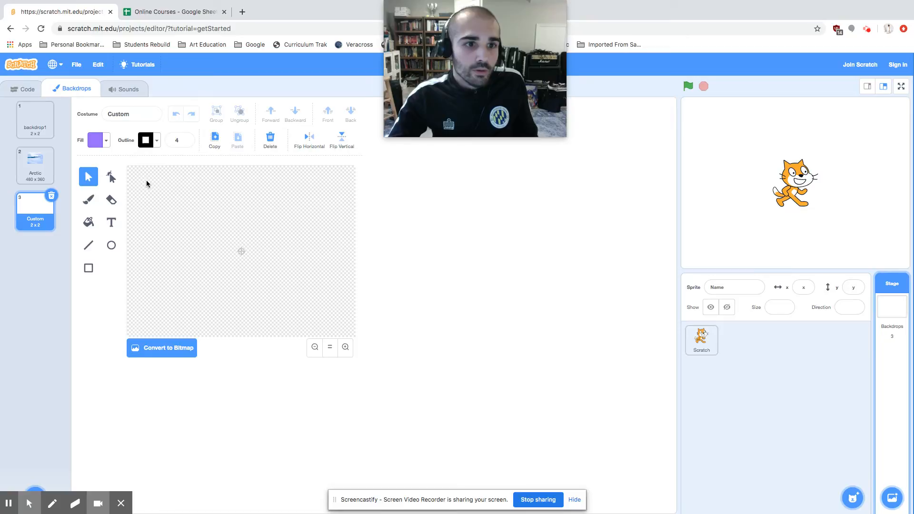
Draw a purple rectangle with a black outline of width 4, about 350 x 250, on the Custom backdrop.
mouse_move(176, 196)
mouse_down()
mouse_move(235, 255)
mouse_move(327, 294)
mouse_move(317, 289)
mouse_up()
click(88, 269)
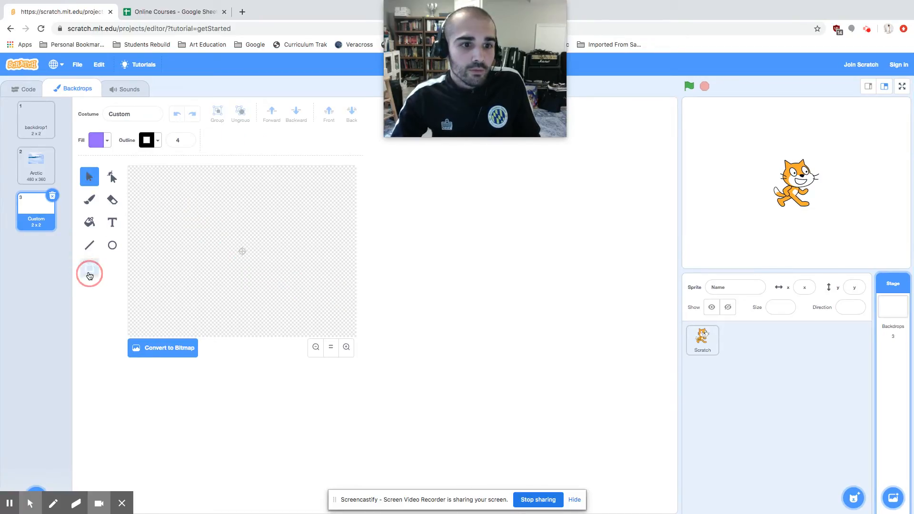
drag(160, 183, 326, 305)
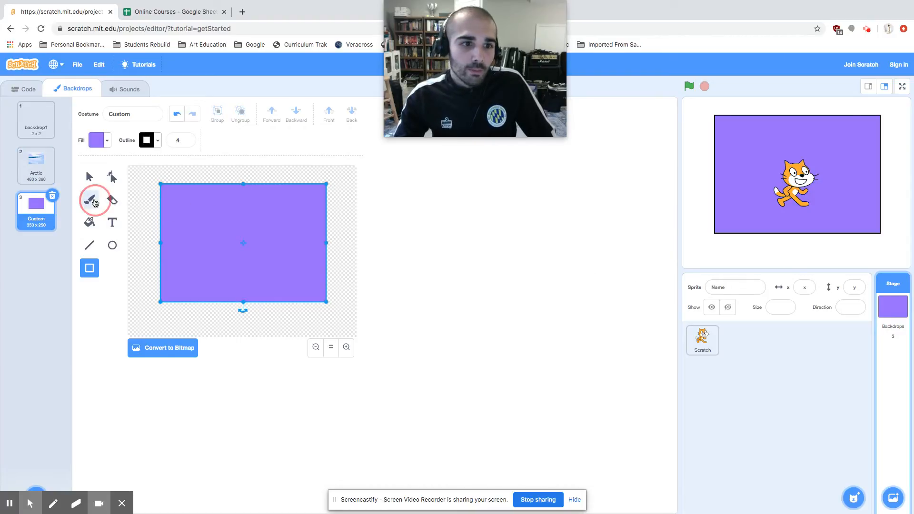
Paint a looping green scribble over the purple rectangle with the size 10 brush, using fill color 26.
click(90, 199)
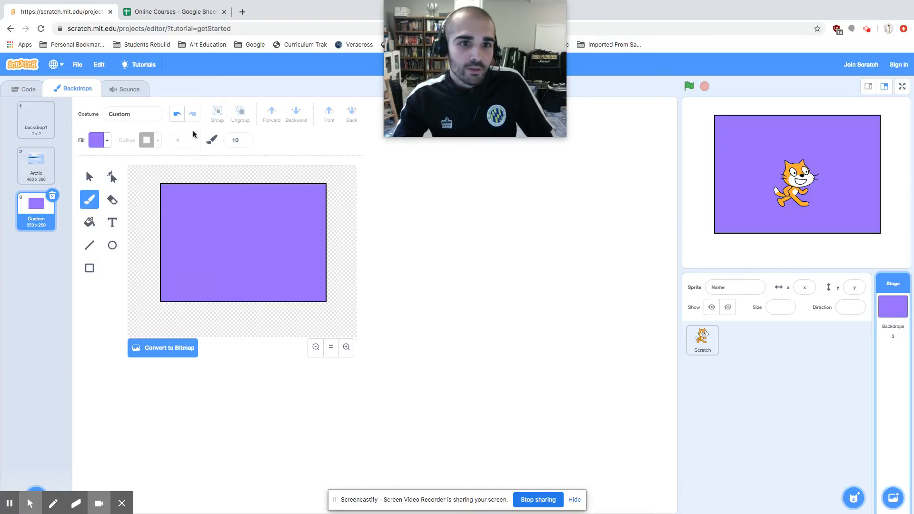
click(106, 141)
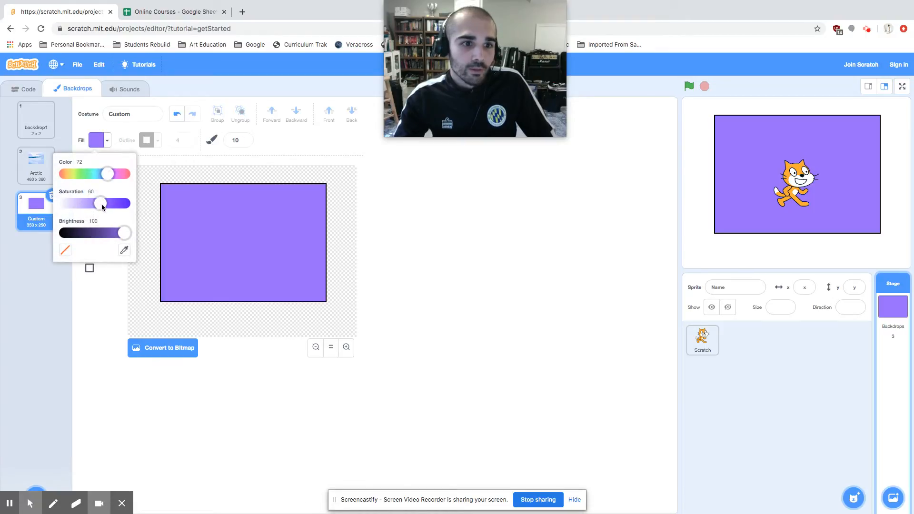
drag(109, 175, 77, 177)
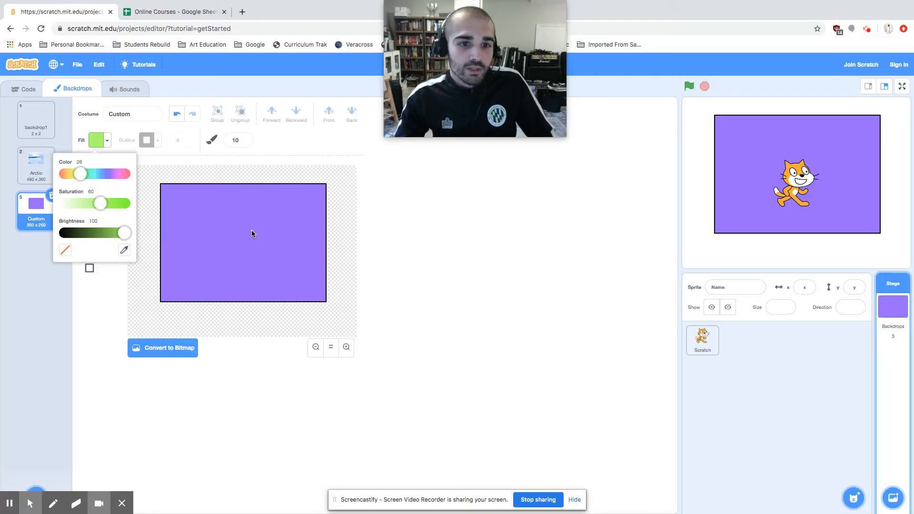
click(228, 156)
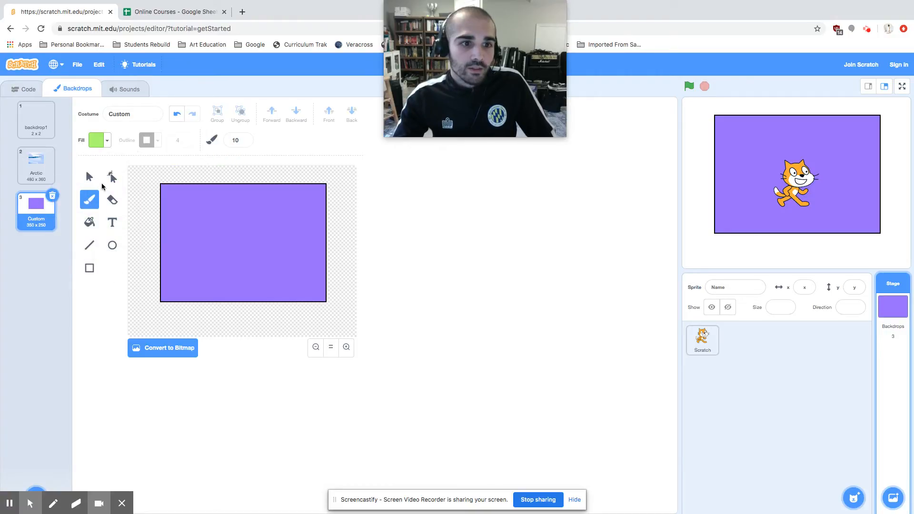
mouse_move(239, 214)
mouse_down()
mouse_move(199, 242)
mouse_move(233, 274)
mouse_move(303, 238)
mouse_move(241, 204)
mouse_move(260, 209)
mouse_up()
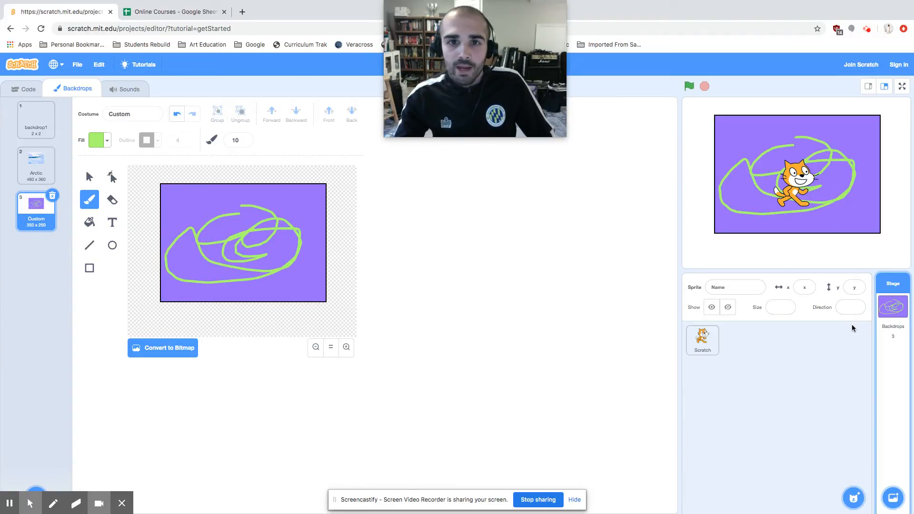
Add a random surprise backdrop to the stage, and view each backdrop in the list.
mouse_move(893, 497)
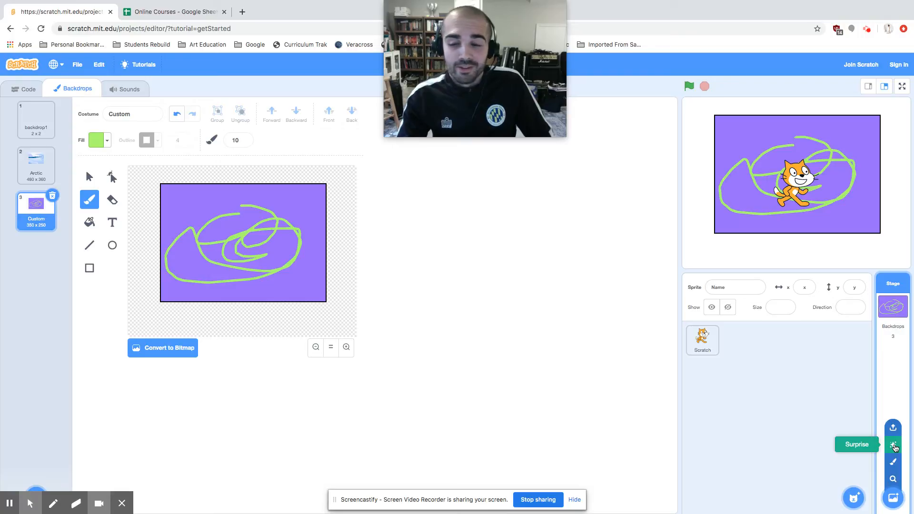
click(893, 446)
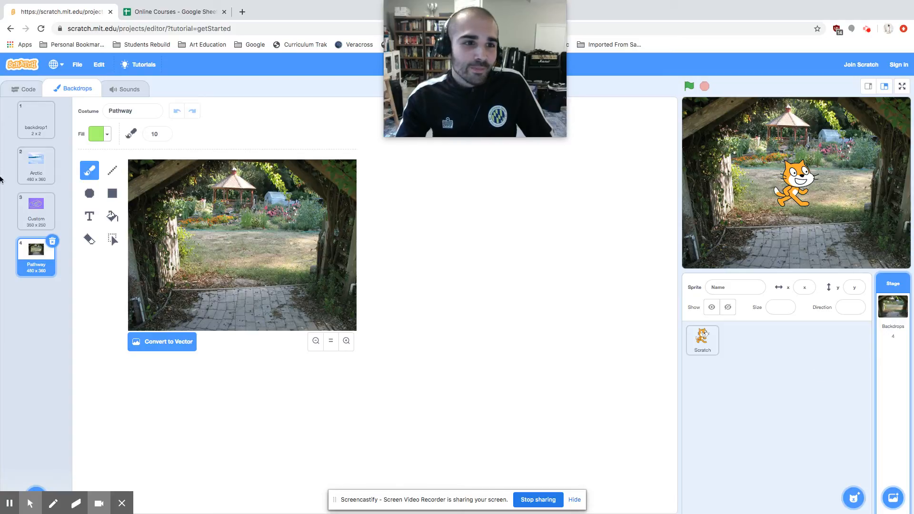
click(36, 125)
click(41, 169)
click(43, 214)
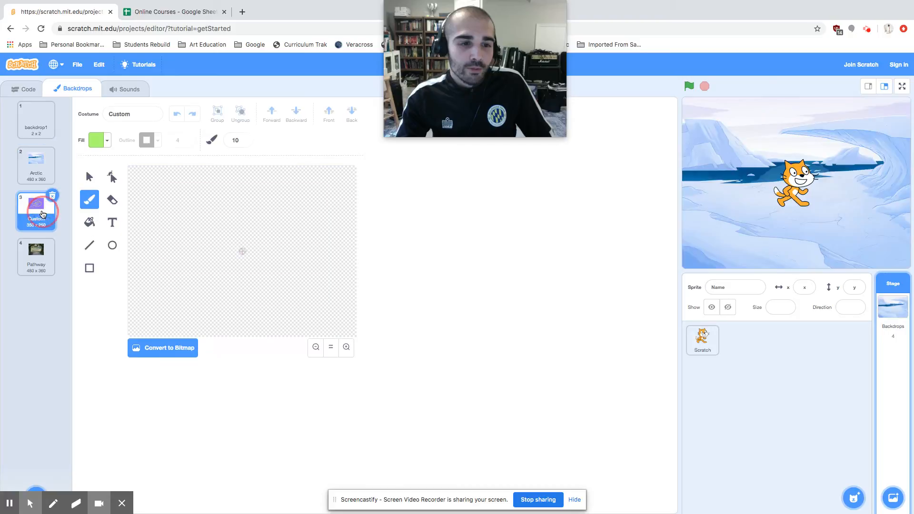
click(46, 259)
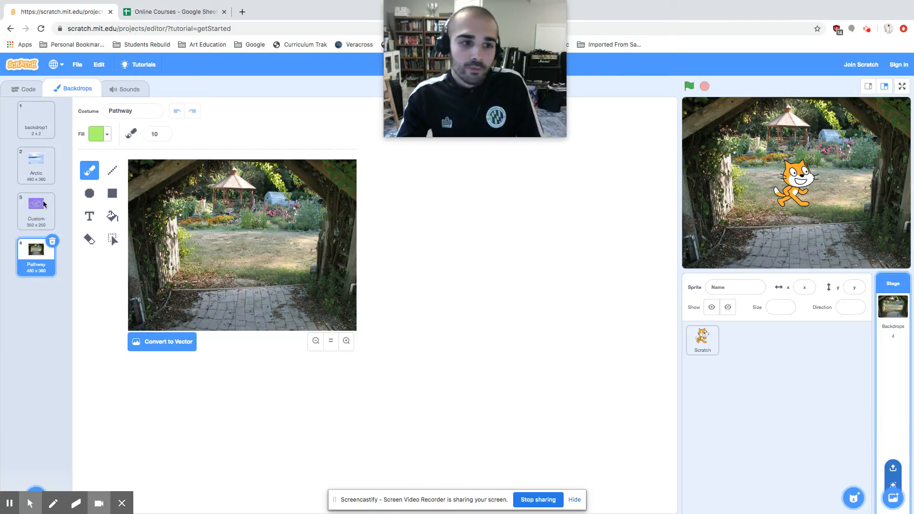
Delete the blank backdrop1 and the Pathway backdrop, viewing the other backdrops in between.
click(42, 129)
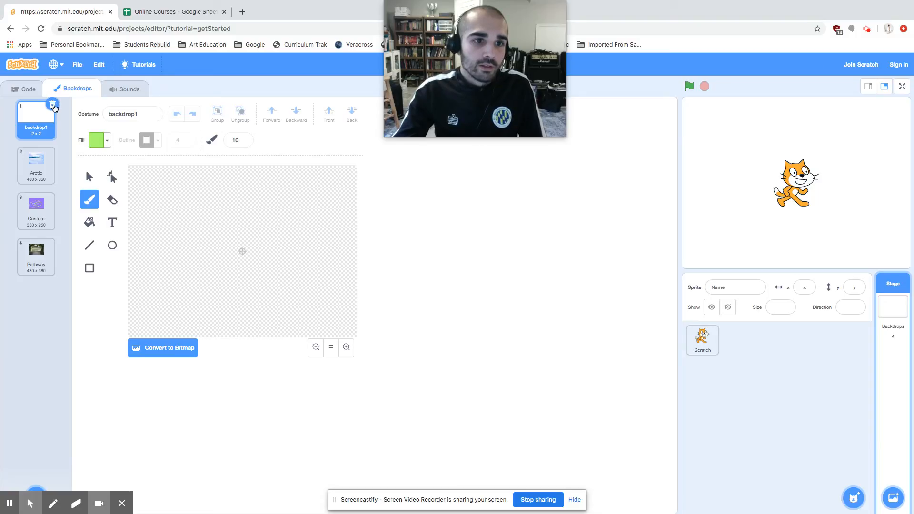
click(53, 105)
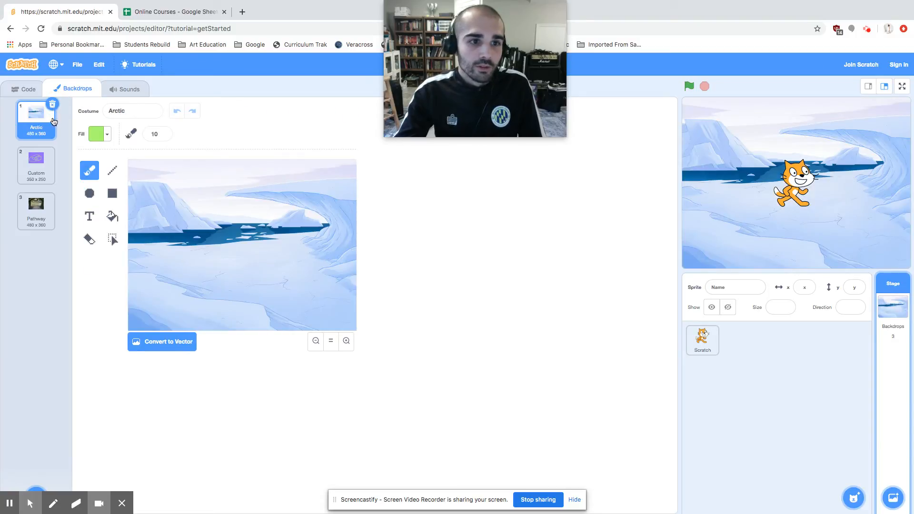
click(37, 164)
click(37, 209)
click(44, 162)
click(36, 119)
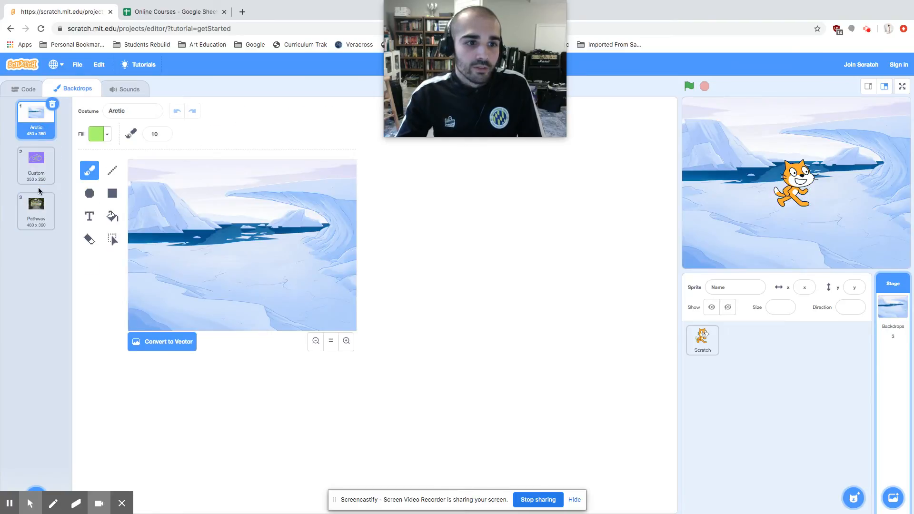
click(41, 210)
click(52, 196)
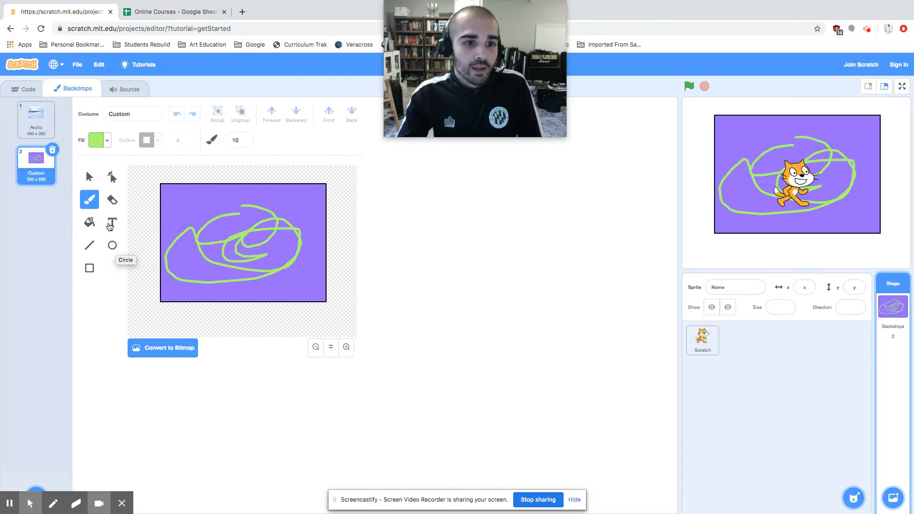
Erase the upper-left corner of the purple rectangle with the size 40 eraser, and switch the stage to the Arctic backdrop.
click(112, 200)
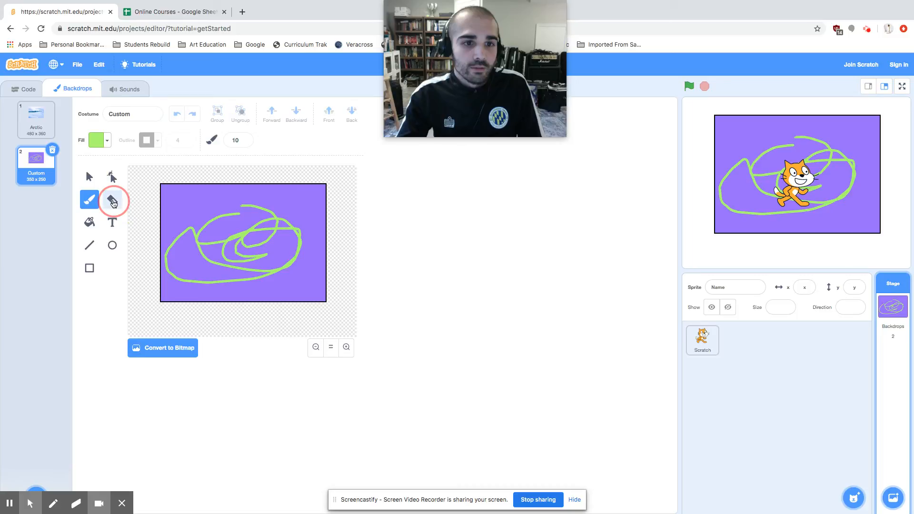
drag(164, 181, 160, 200)
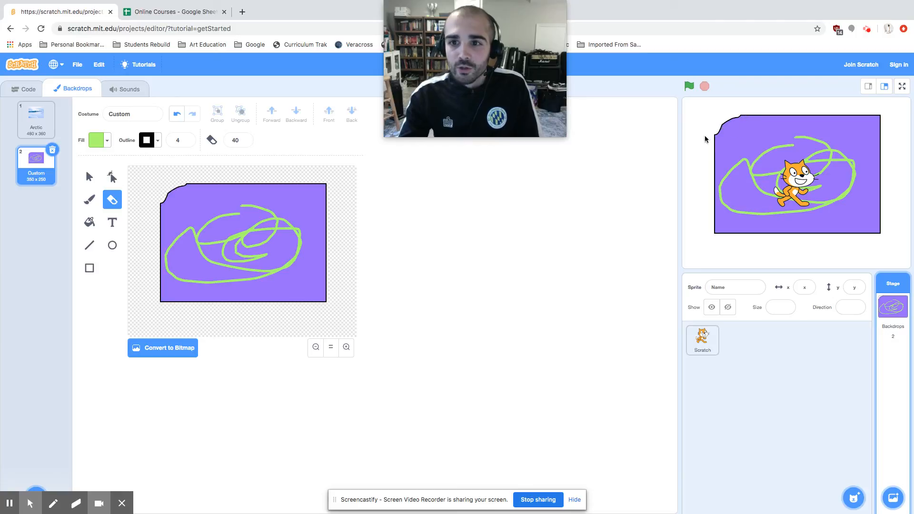
click(36, 129)
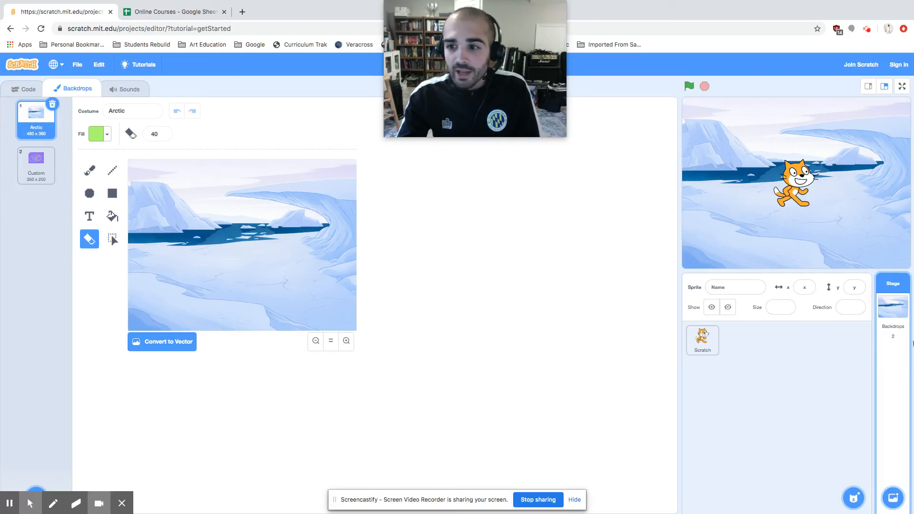
mouse_move(901, 499)
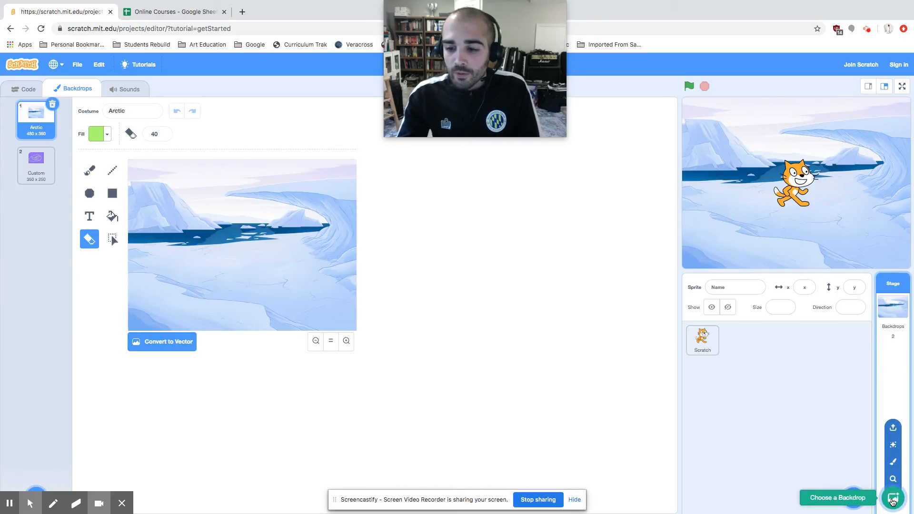